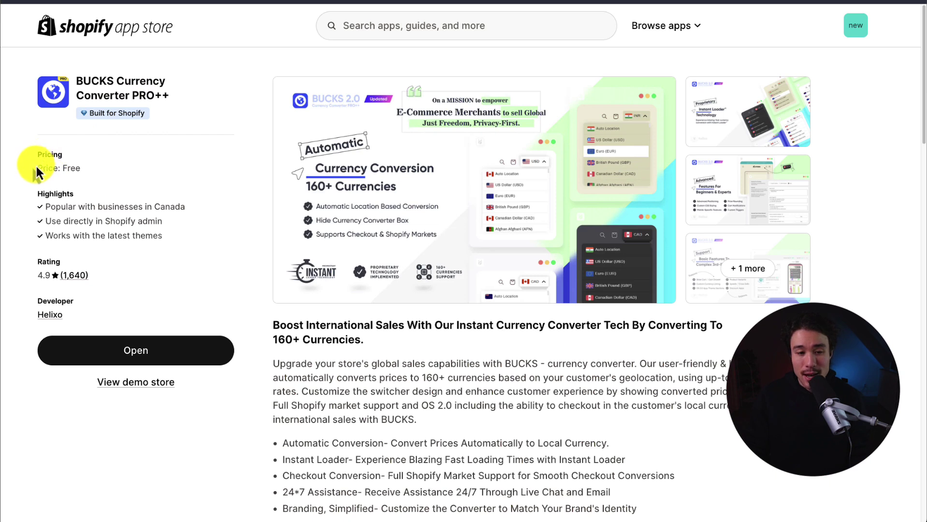
left_click_drag(36, 166, 129, 181)
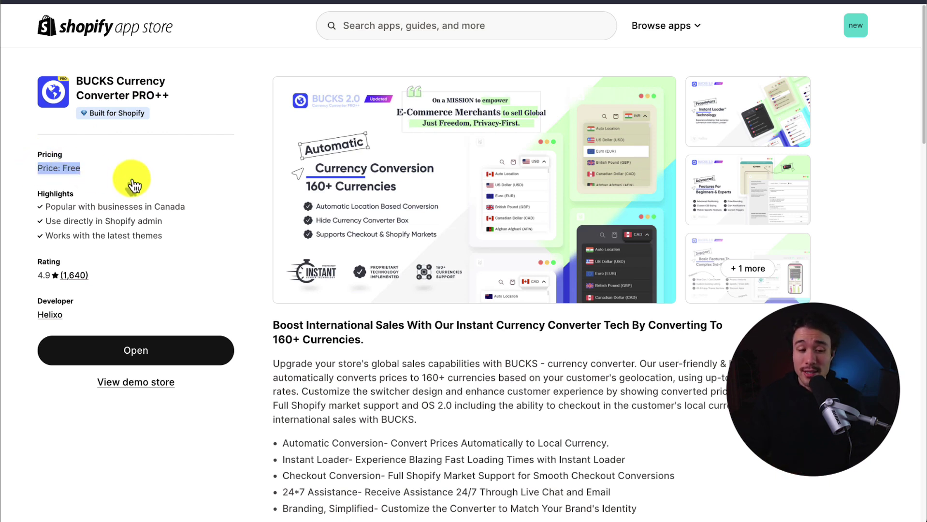
left_click(423, 196)
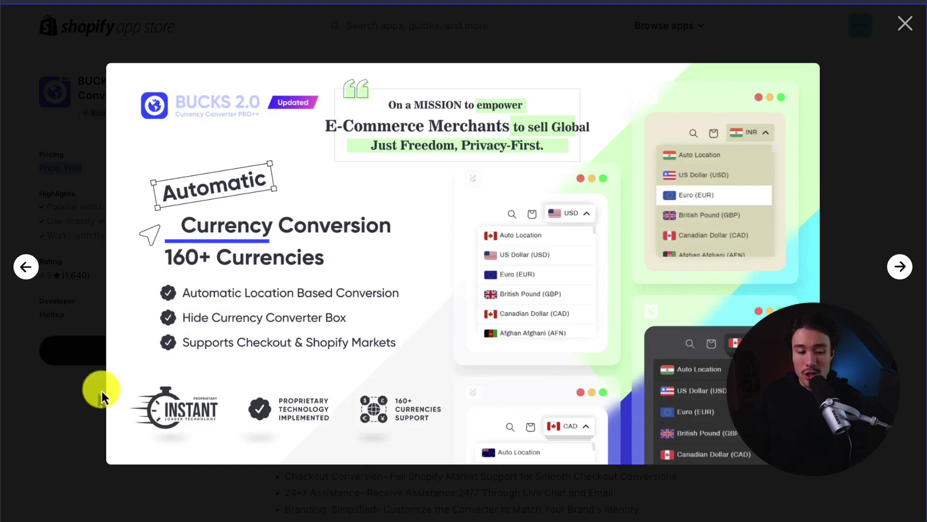
left_click(66, 412)
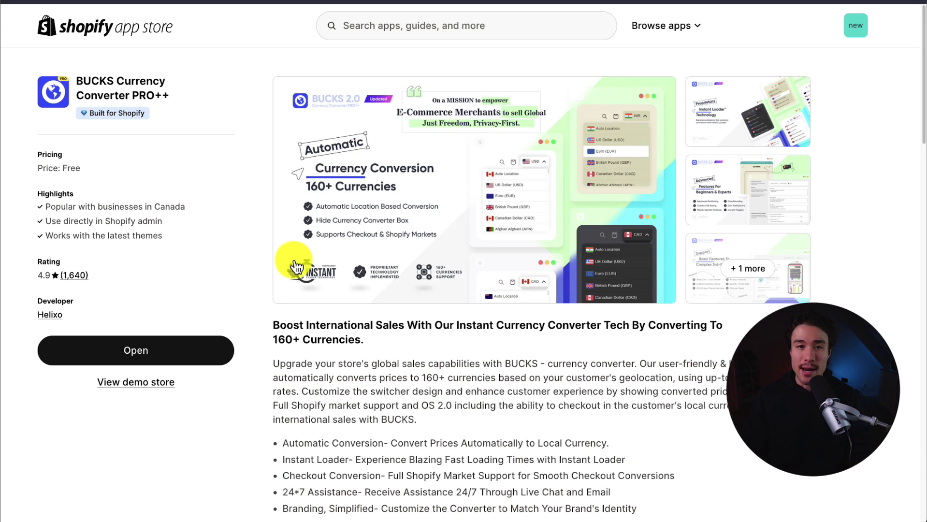
Step: From the BUCKS app, switch on the Bucks app embed in the theme editor and save
left_click(163, 360)
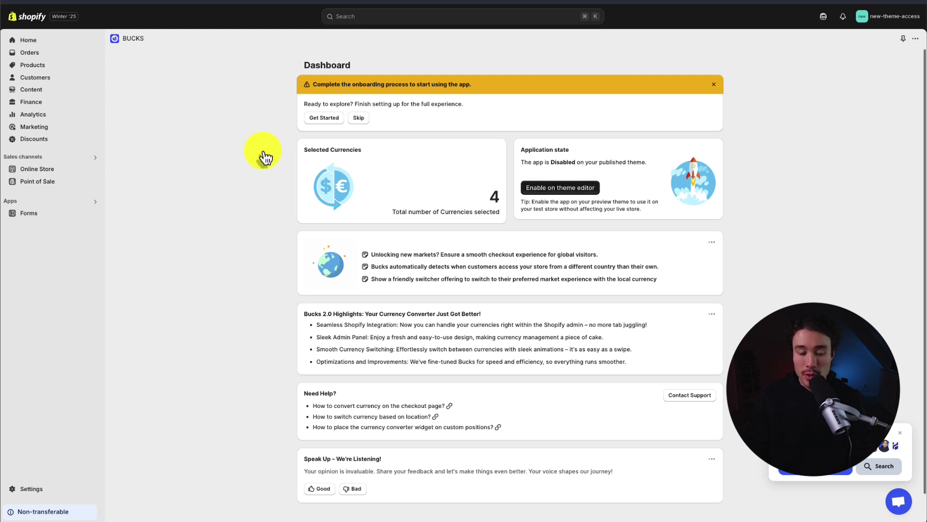
left_click(559, 188)
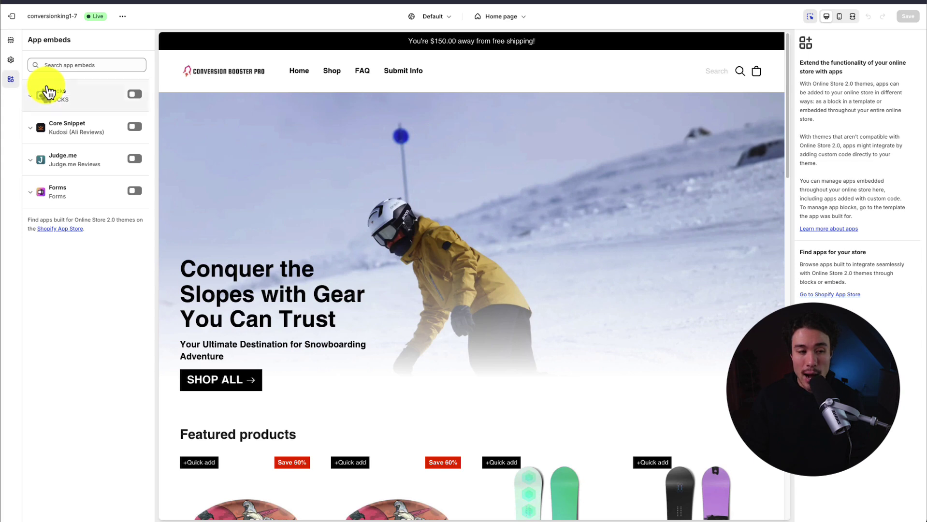
left_click(135, 94)
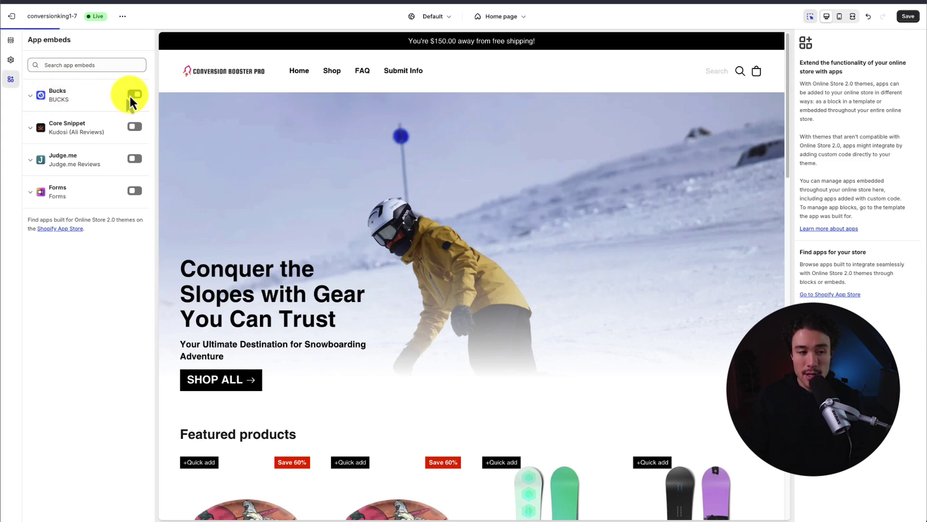
left_click(907, 16)
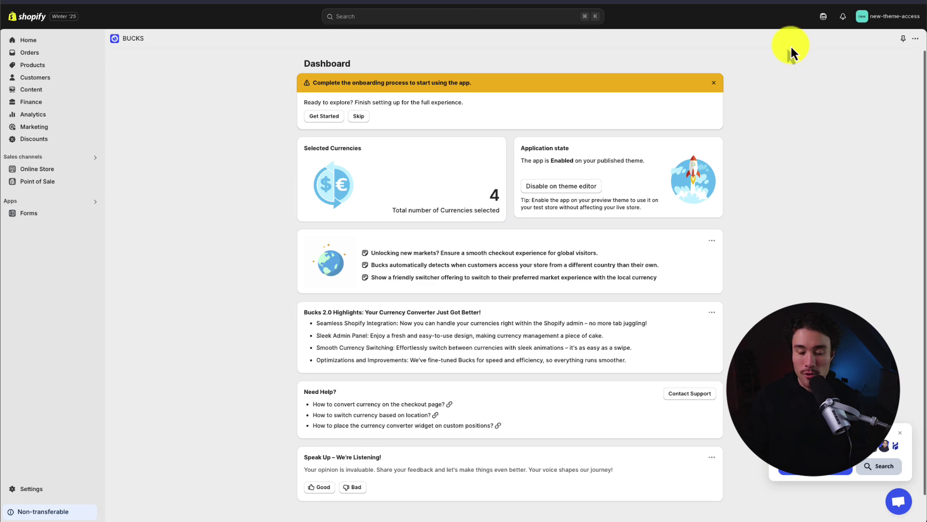
Step: Pin BUCKS to the navigation and add Argentine Peso (ARS) to the selected currencies
left_click(901, 40)
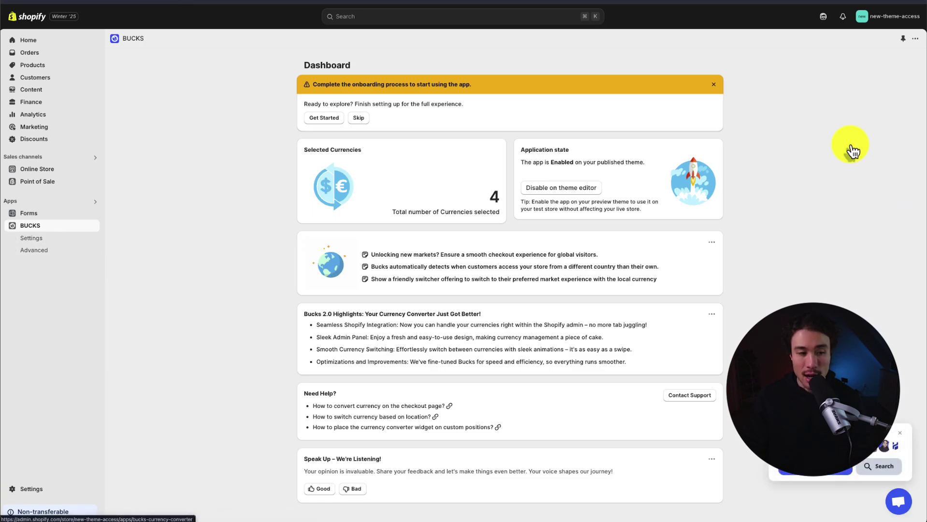
left_click(37, 242)
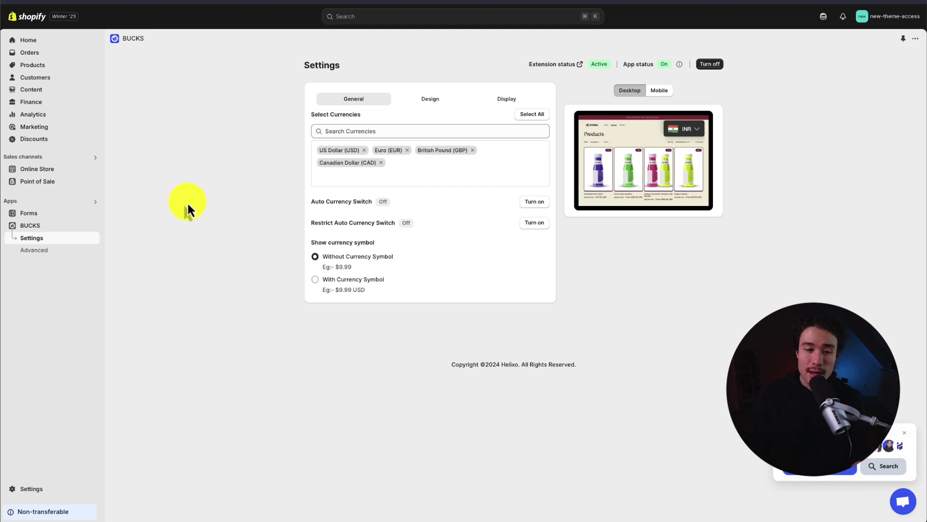
left_click(321, 131)
left_click(356, 256)
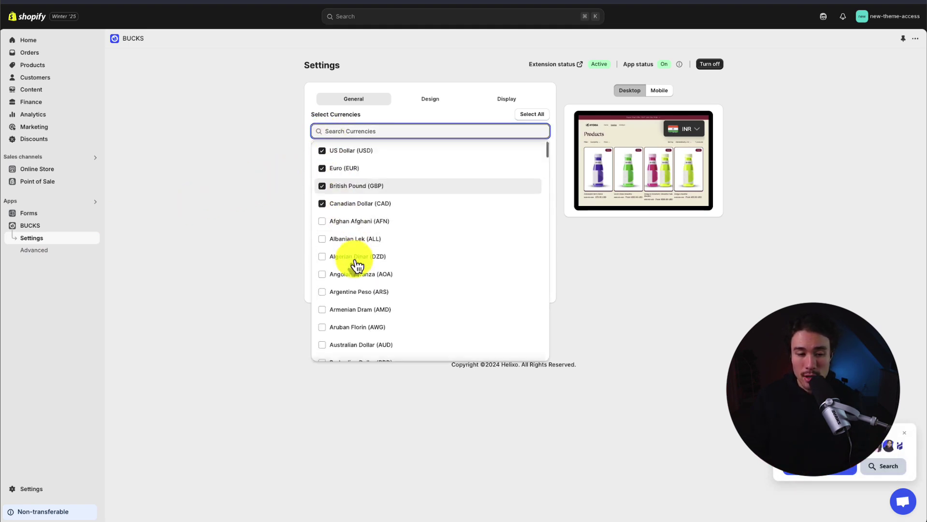
scroll(356, 237, "down", 2)
type("ars")
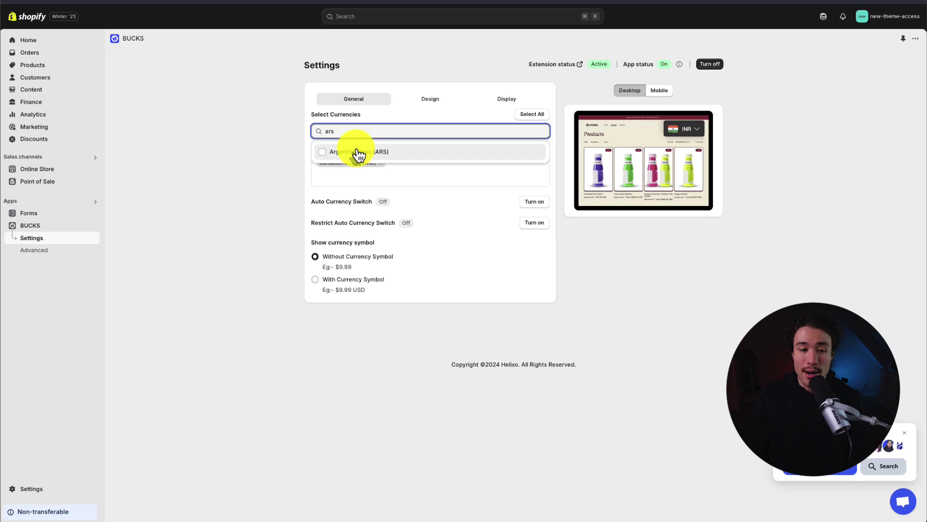
left_click(358, 152)
left_click(254, 227)
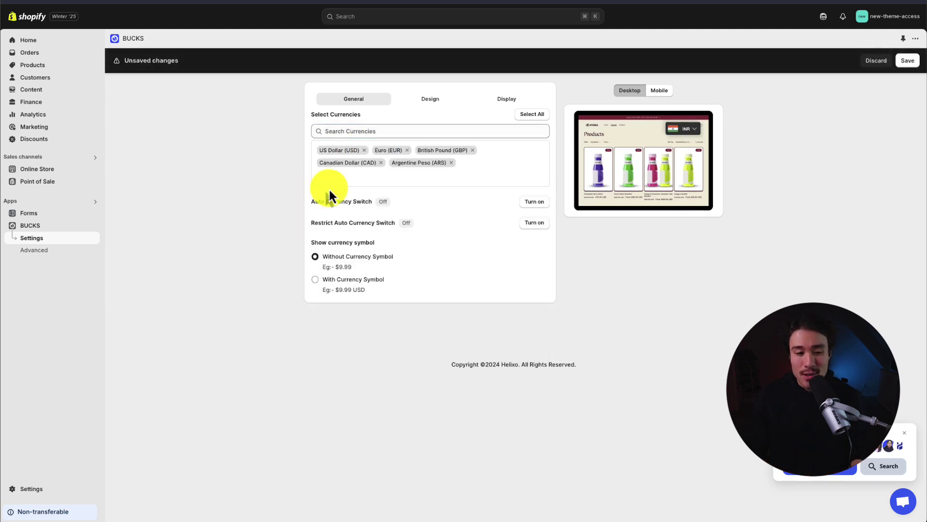
Step: Turn on Auto Currency Switch, show prices with currency symbol, and save the settings
left_click_drag(320, 199, 378, 205)
left_click(382, 203)
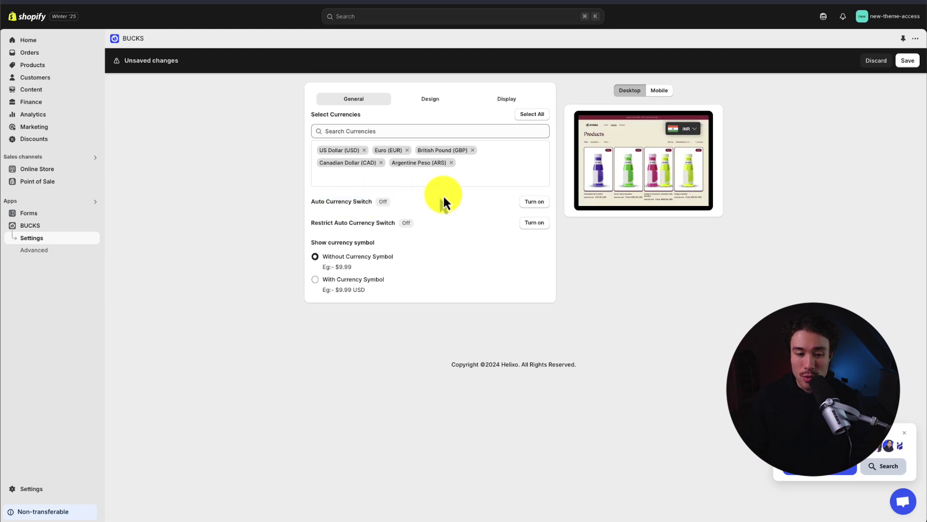
left_click(538, 201)
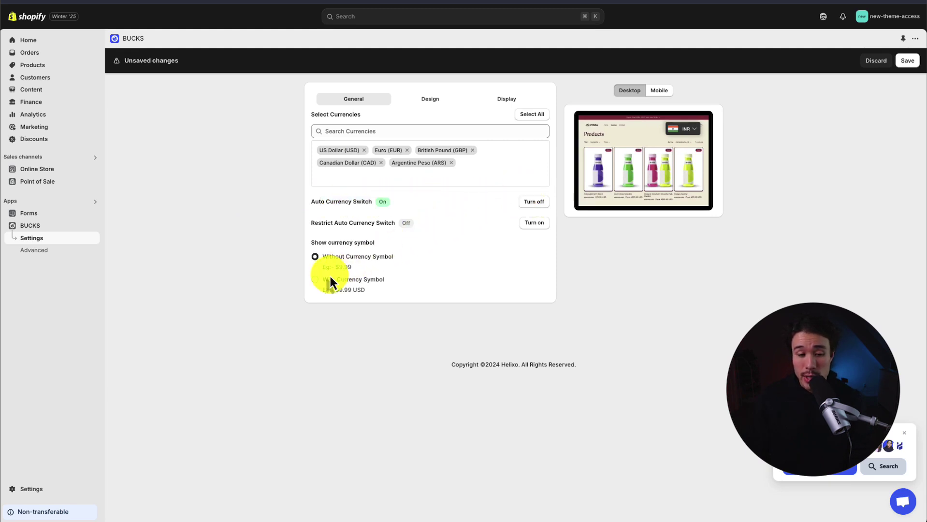
left_click(318, 280)
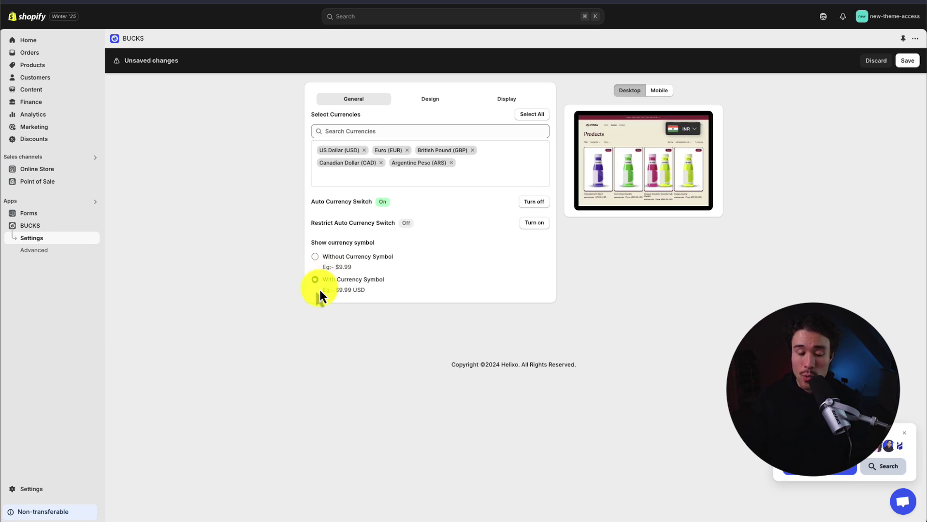
left_click(909, 61)
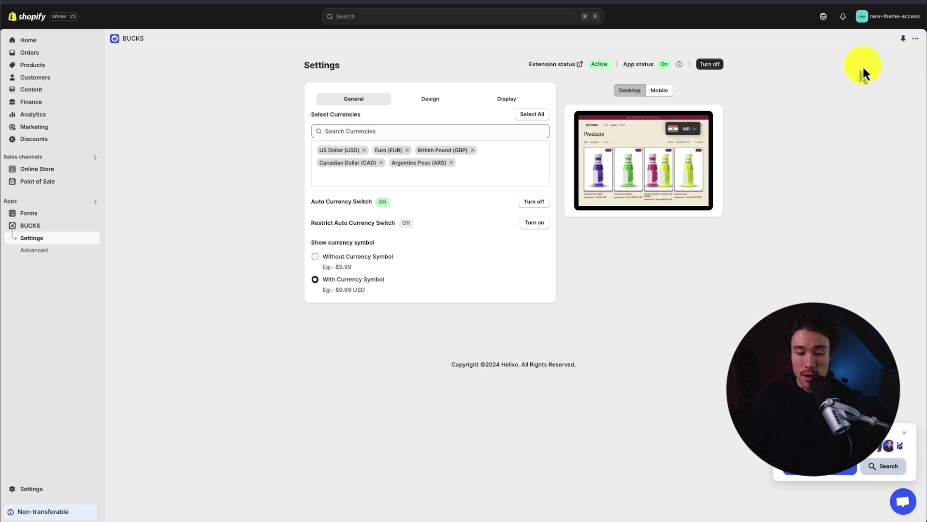
Step: Set the selector's Flag Theme to Flat and turn Dark Mode off
left_click(432, 101)
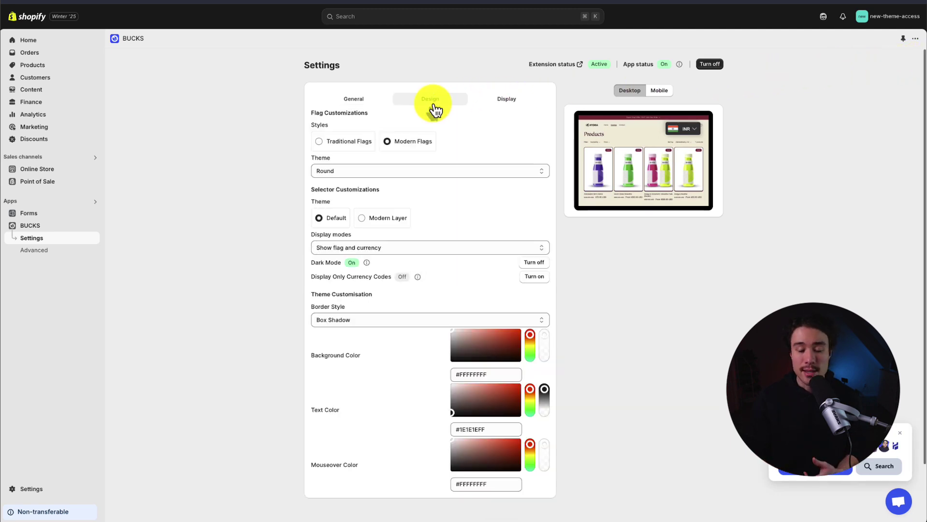
left_click(333, 174)
left_click(335, 185)
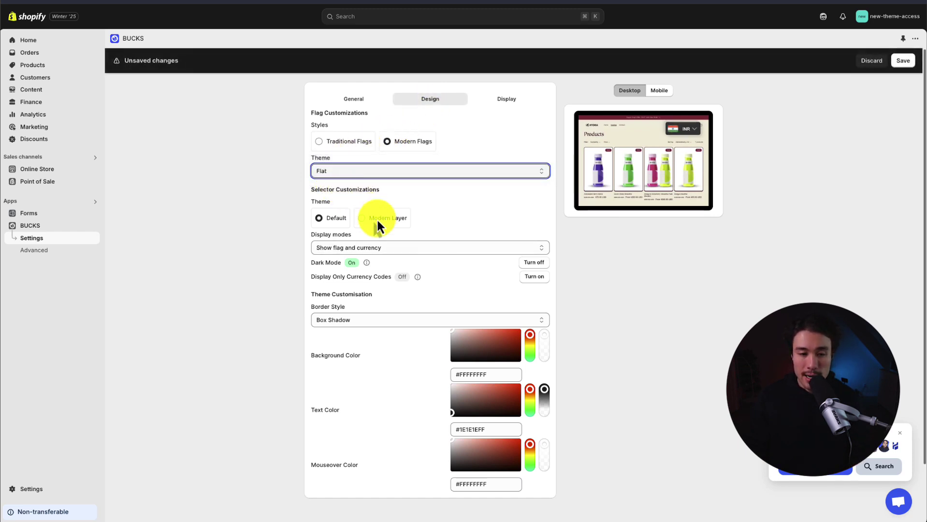
left_click(518, 265)
Step: Preview the selector's display position on mobile, then bring up the Online Store view link options
left_click(515, 105)
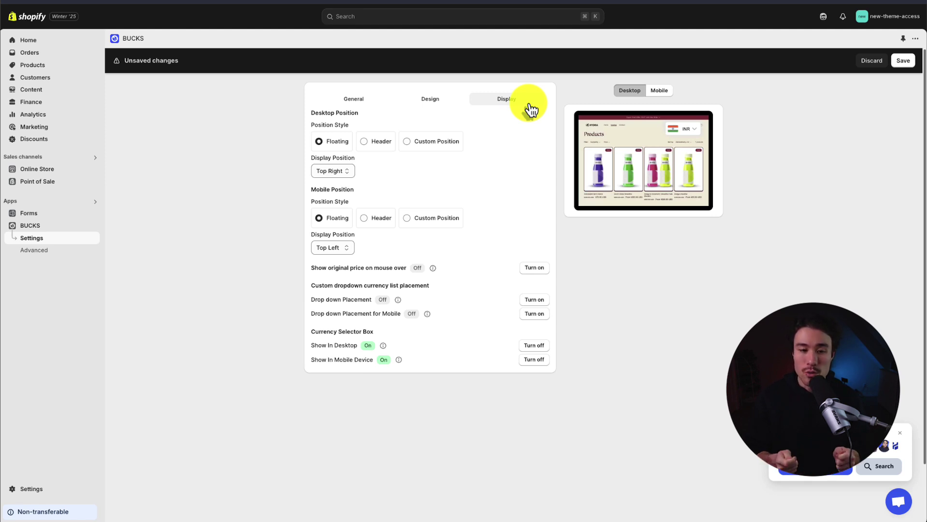
left_click(659, 93)
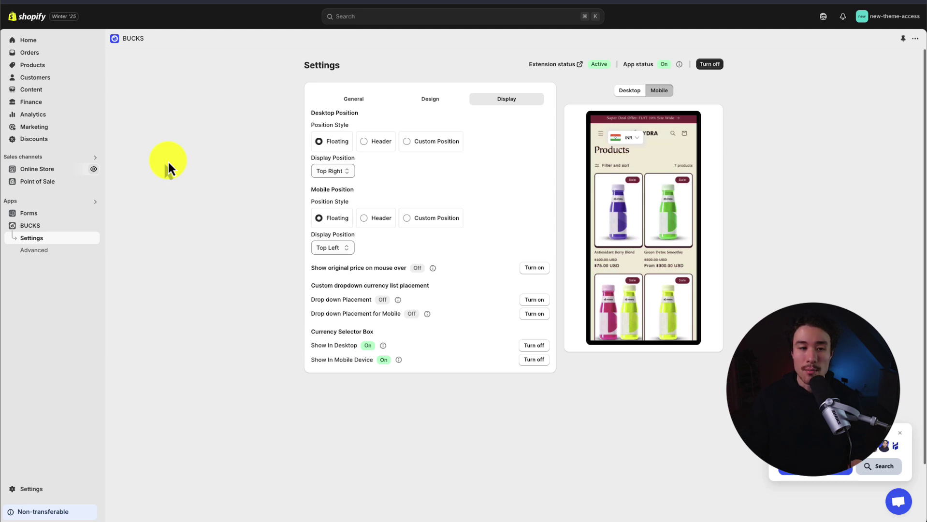
right_click(93, 166)
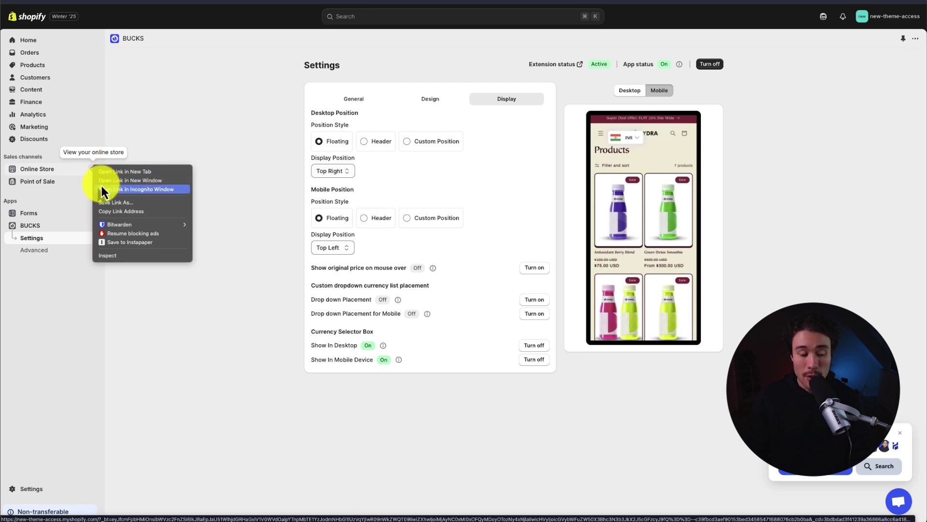
Step: Open the storefront in incognito and check the CAD selector offers USD, EUR, GBP, CAD
left_click(103, 189)
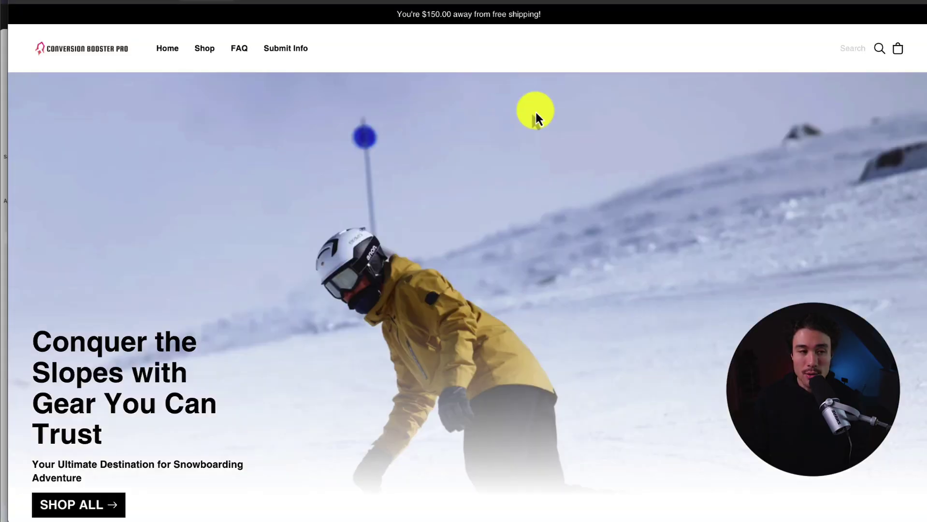
scroll(535, 110, "down", 4)
left_click(892, 34)
left_click(893, 34)
left_click(895, 35)
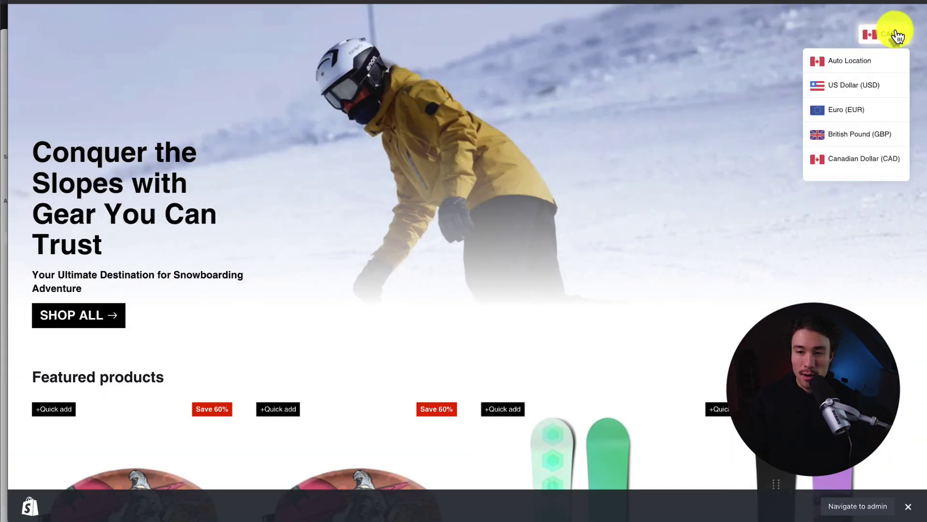
scroll(770, 45, "down", 5)
scroll(647, 68, "up", 7)
left_click(866, 41)
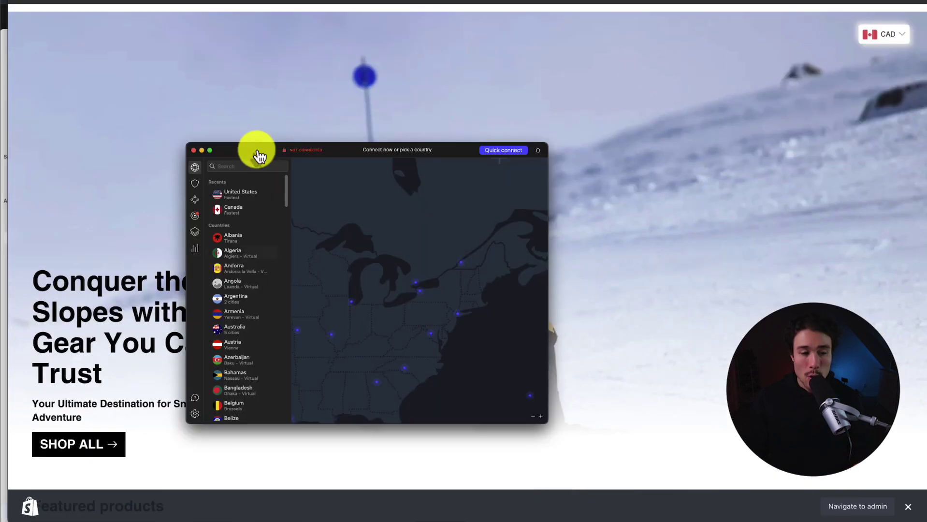
Step: Connect NordVPN to the United States and hide its window
left_click(232, 196)
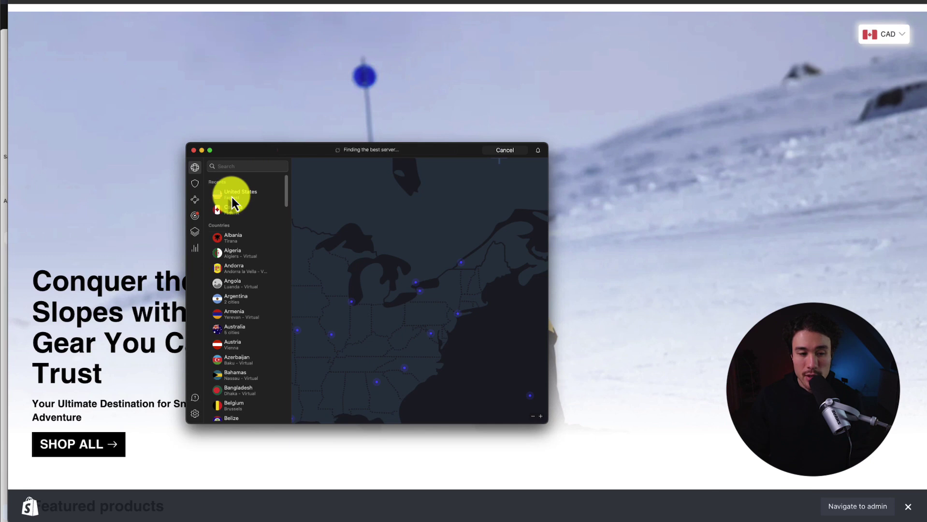
left_click(243, 81)
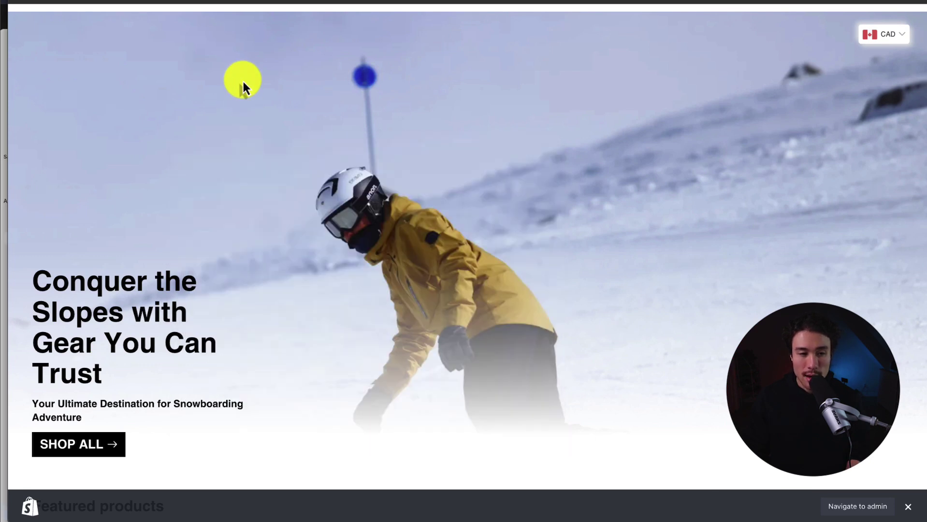
scroll(497, 91, "down", 1)
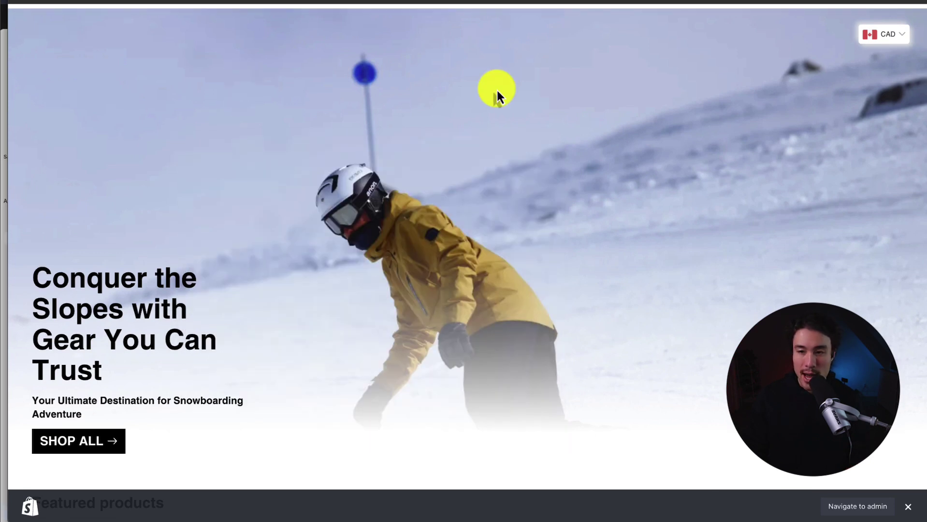
Step: From the admin's Online Store view icon, open the storefront in a new incognito window
left_click(125, 3)
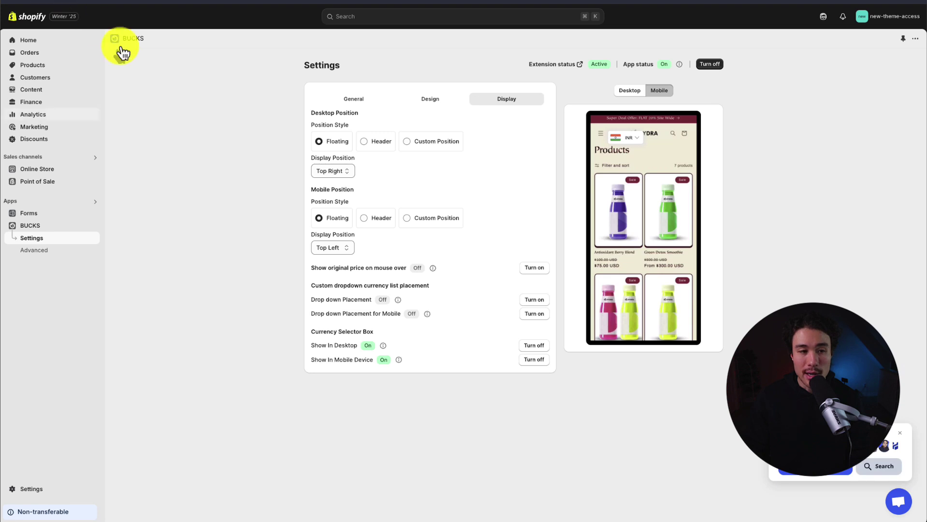
right_click(93, 169)
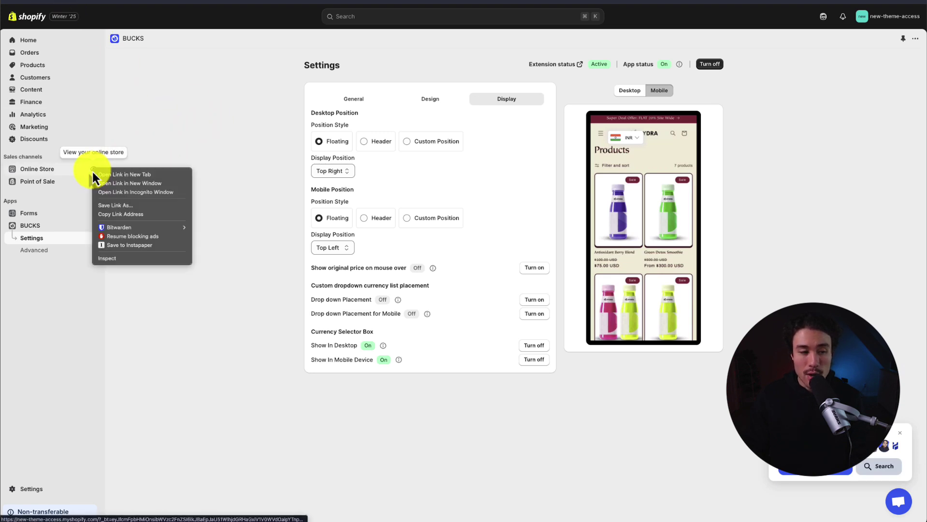
left_click(120, 193)
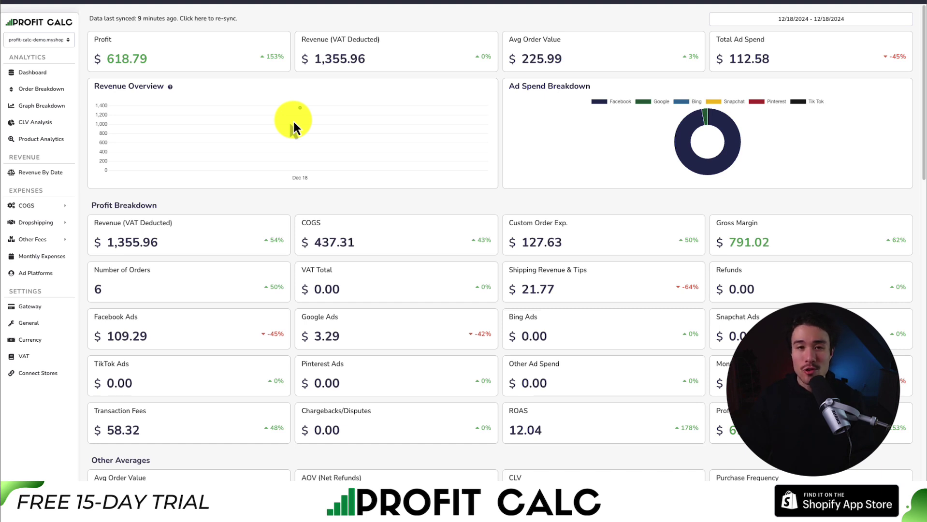
Step: Set the Profit Calc date range to Last 7 Days (12/12/2024 – 12/18/2024)
left_click(789, 19)
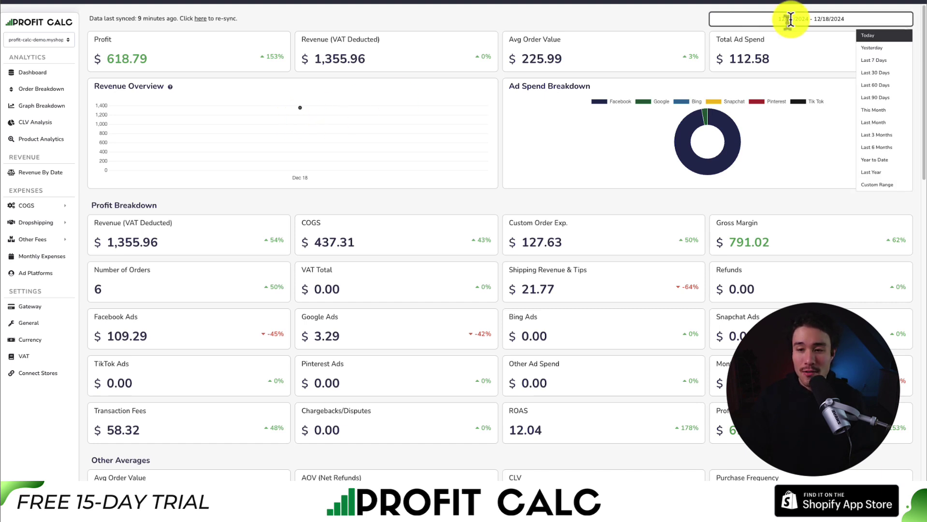
left_click(860, 62)
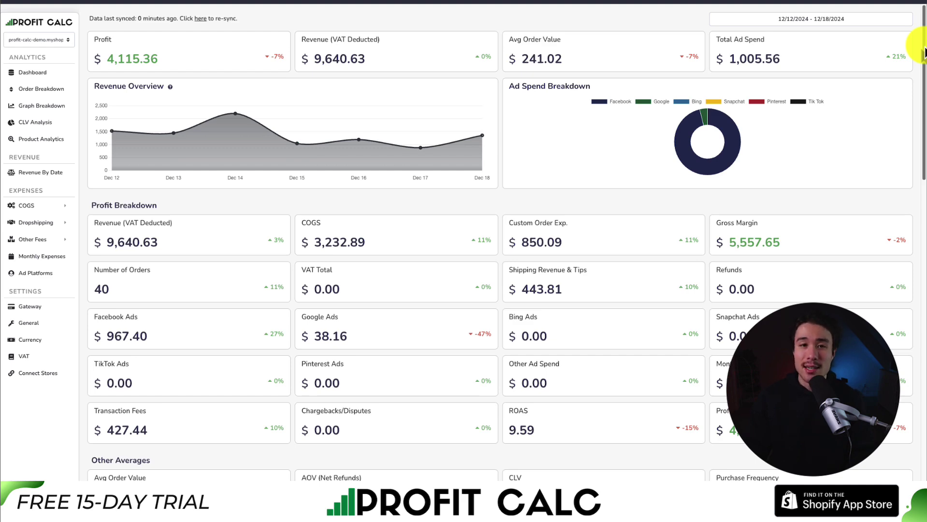
left_click_drag(923, 52, 848, 45)
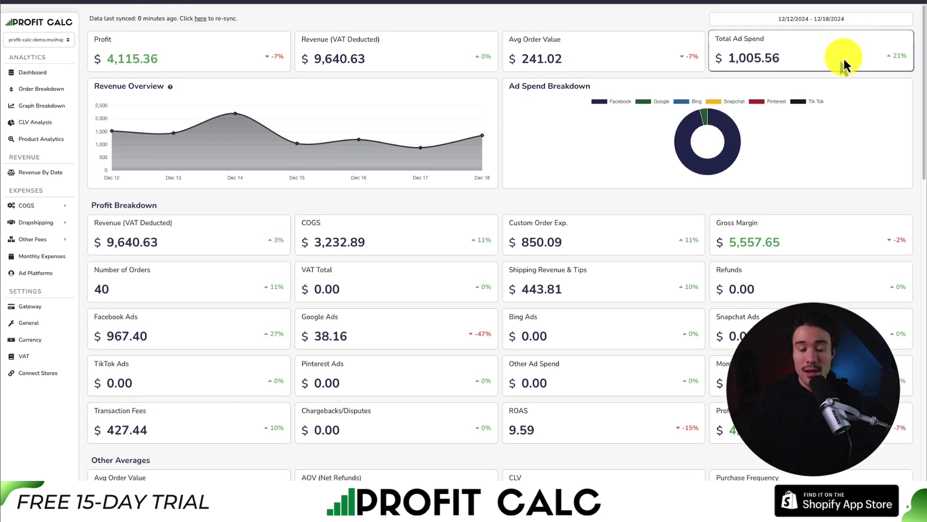